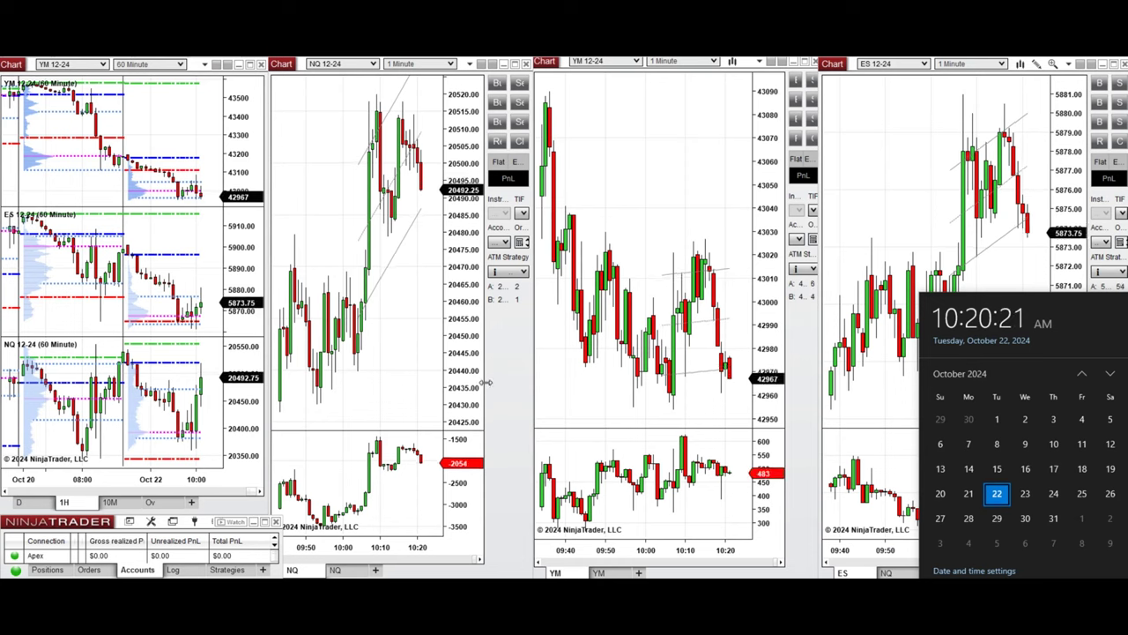
Examine the YM, ES and NQ overview charts on the 60-minute and 10-minute intervals.
click(493, 391)
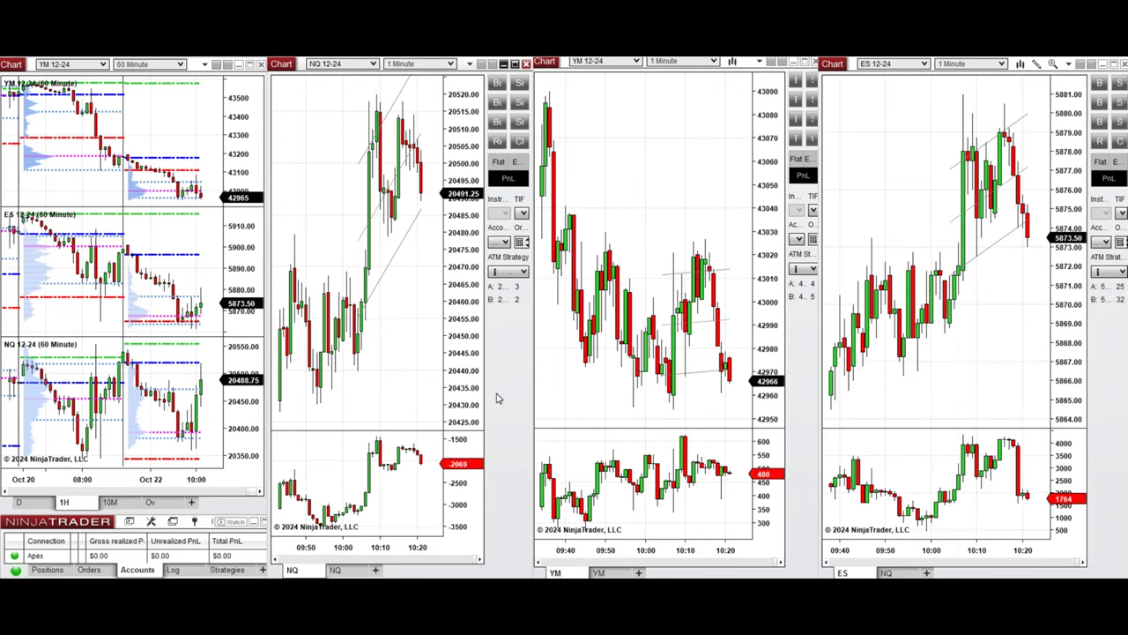
click(774, 325)
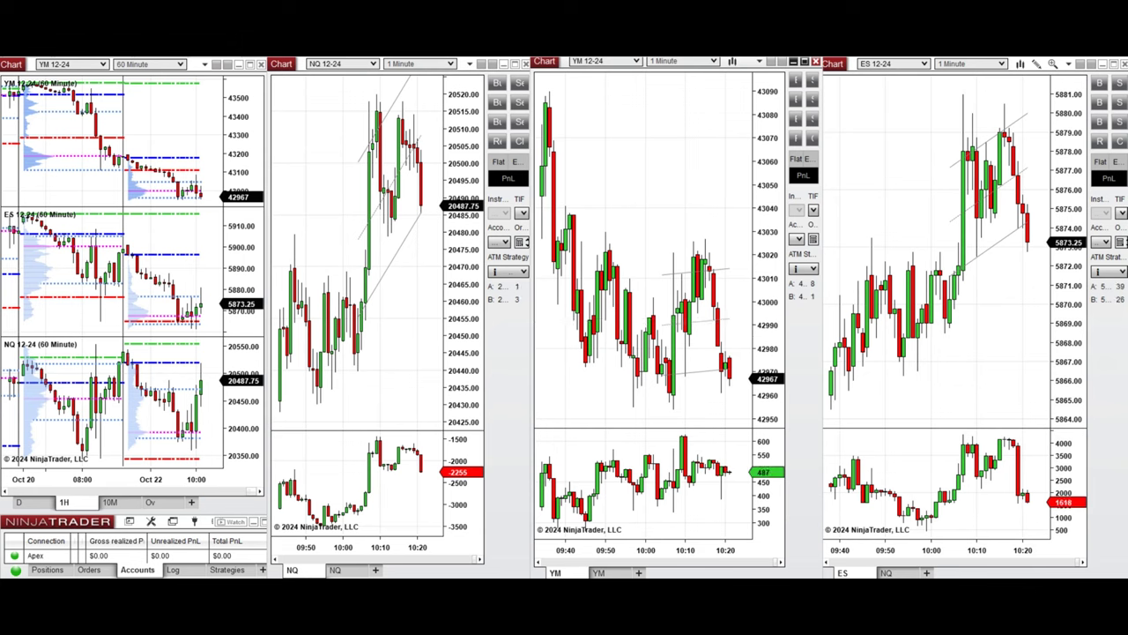
drag(161, 483, 127, 484)
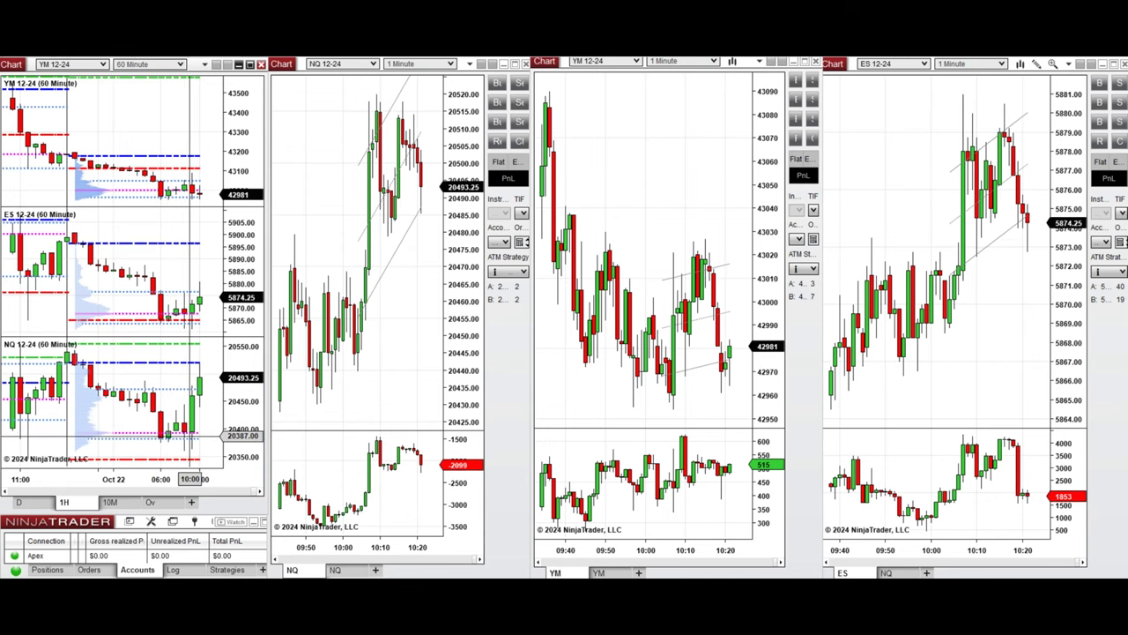
click(109, 502)
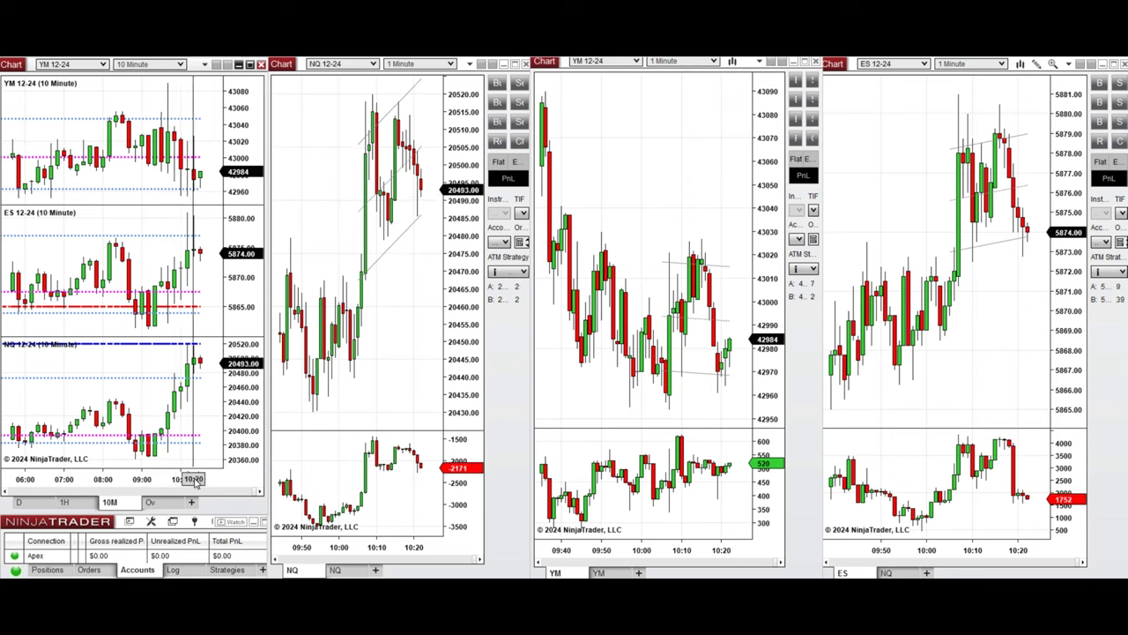
click(79, 502)
click(113, 502)
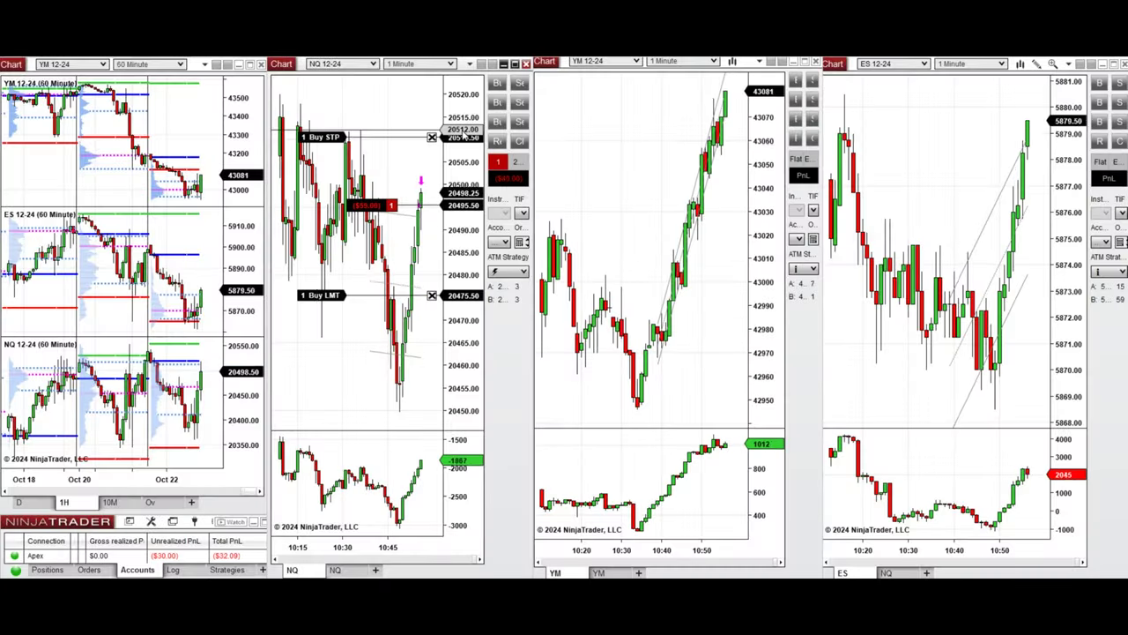
Move the NQ short's buy stop to 20519.00 and add a one-contract sell limit above the current price.
click(325, 98)
right_click(406, 157)
click(441, 273)
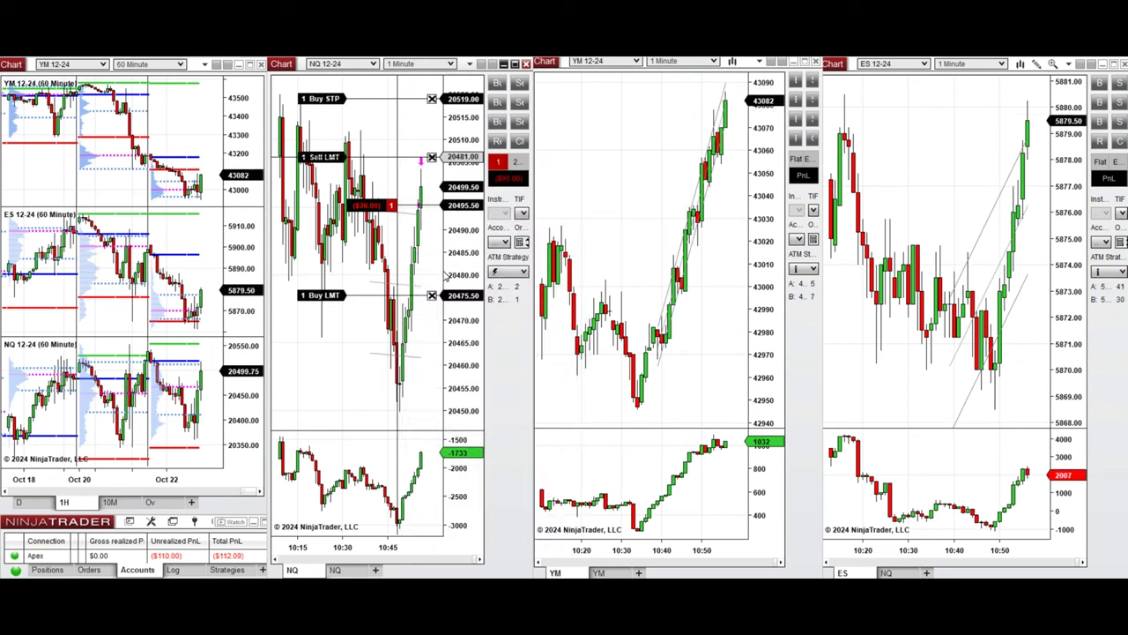
Move the NQ sell limit to 20501.25 and the short's buy limit target to 20486.00.
drag(315, 157, 321, 176)
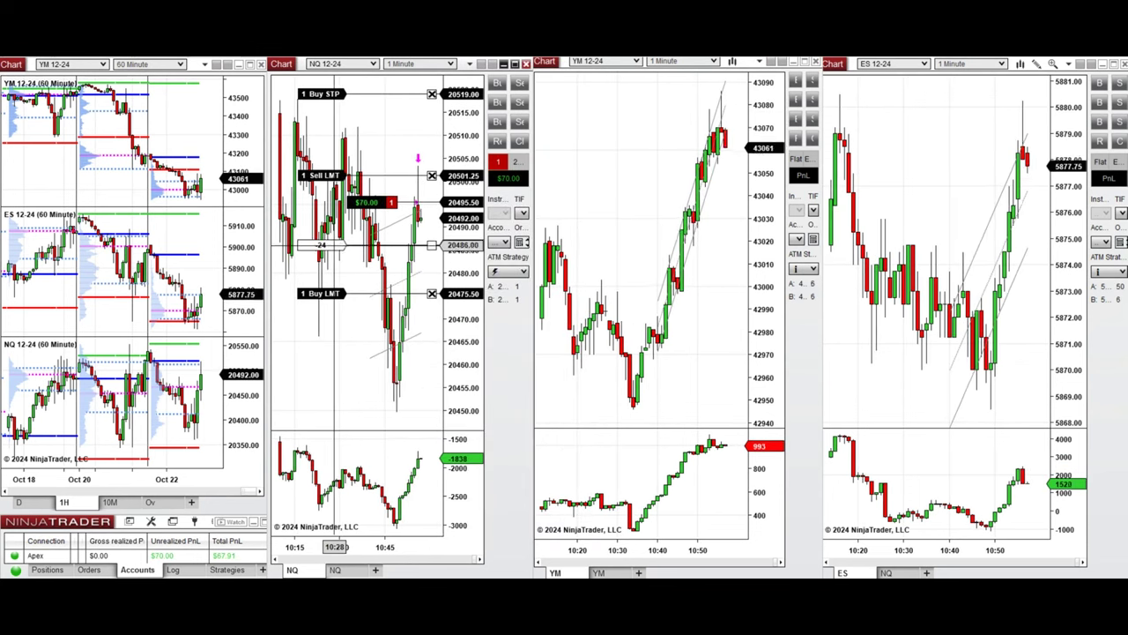
drag(322, 294, 322, 245)
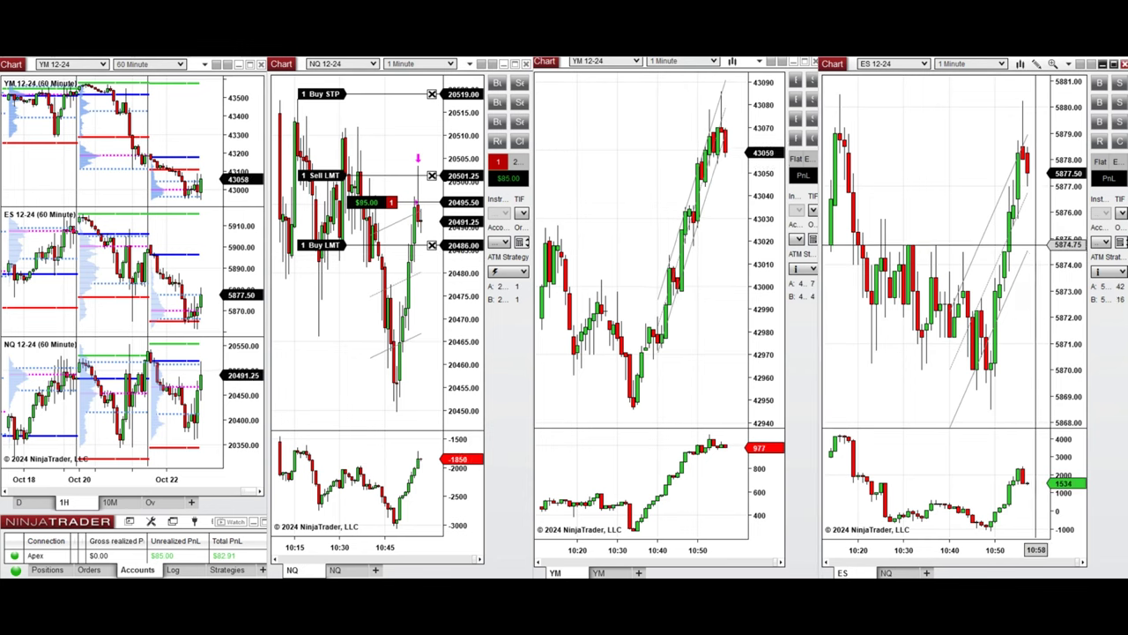
Place a limit order on the ES chart at about 5874.75.
right_click(1038, 246)
click(908, 310)
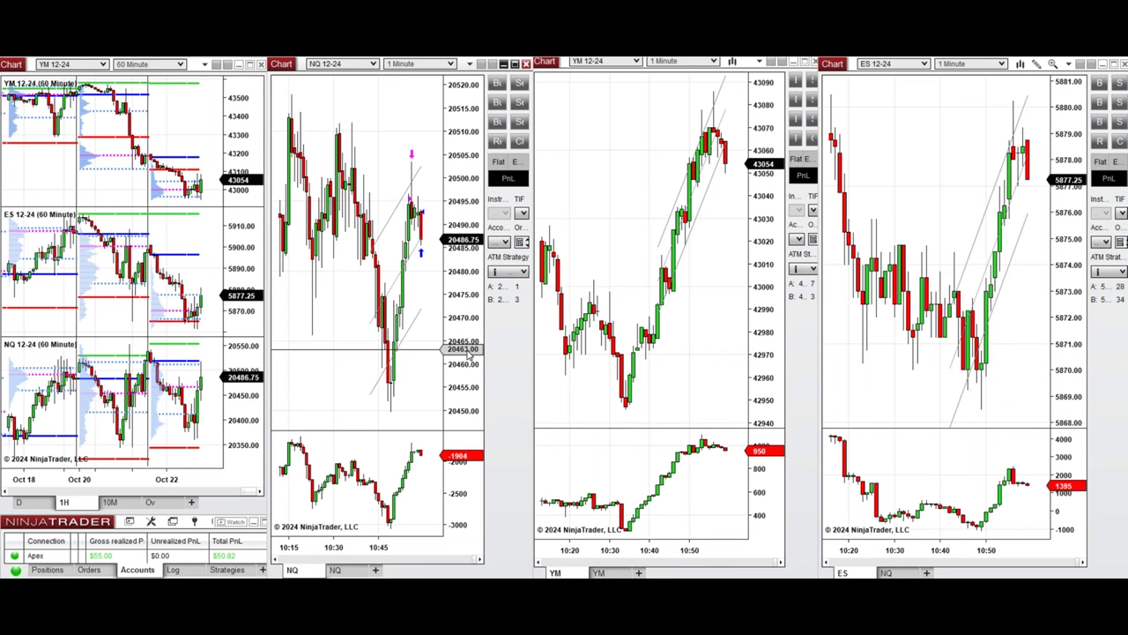
Buy one NQ and one ES contract, setting their sell stops to 20465.75 and 5874.00.
key(F1)
click(892, 362)
key(F1)
drag(917, 225, 913, 264)
drag(317, 311, 318, 337)
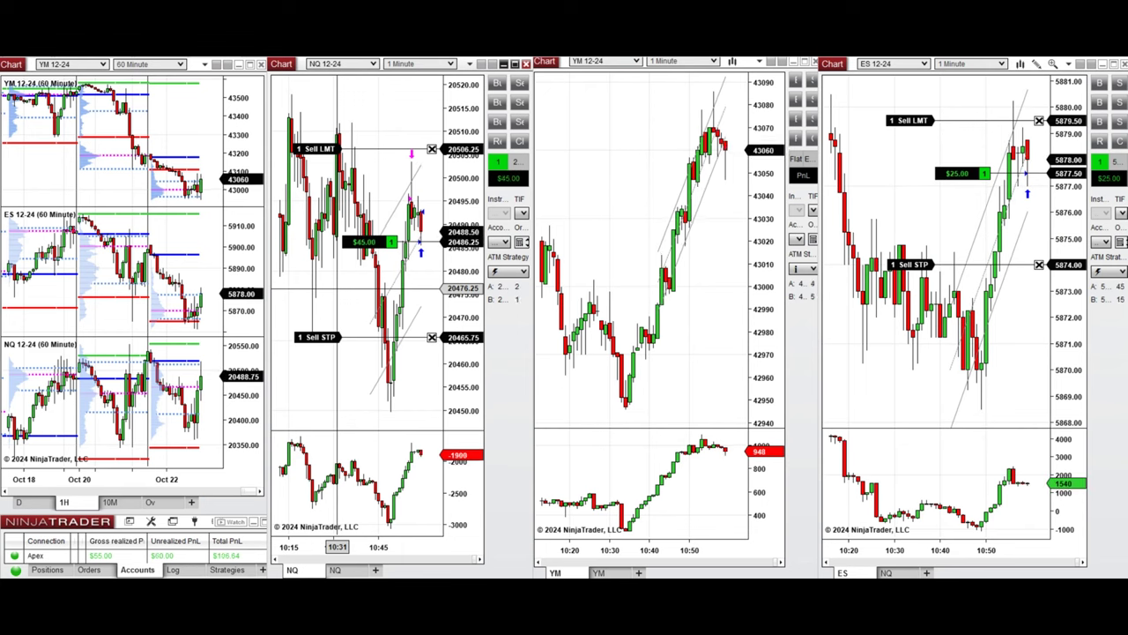
Exit the one-contract long positions on NQ and ES.
click(330, 150)
key(ctrl+c)
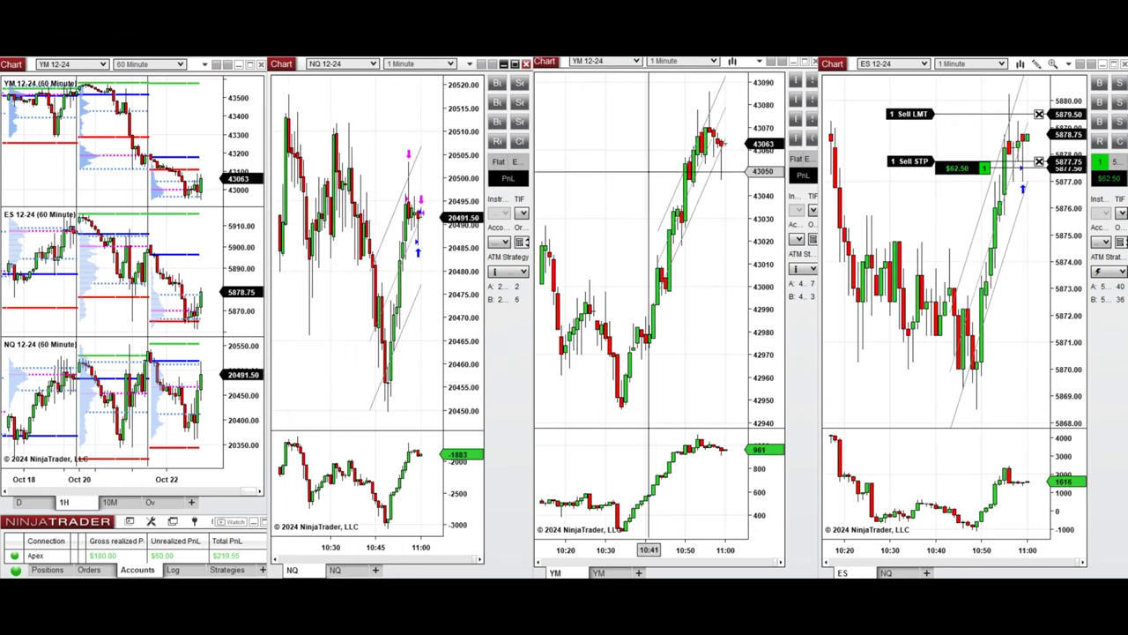
click(876, 188)
key(ctrl+c)
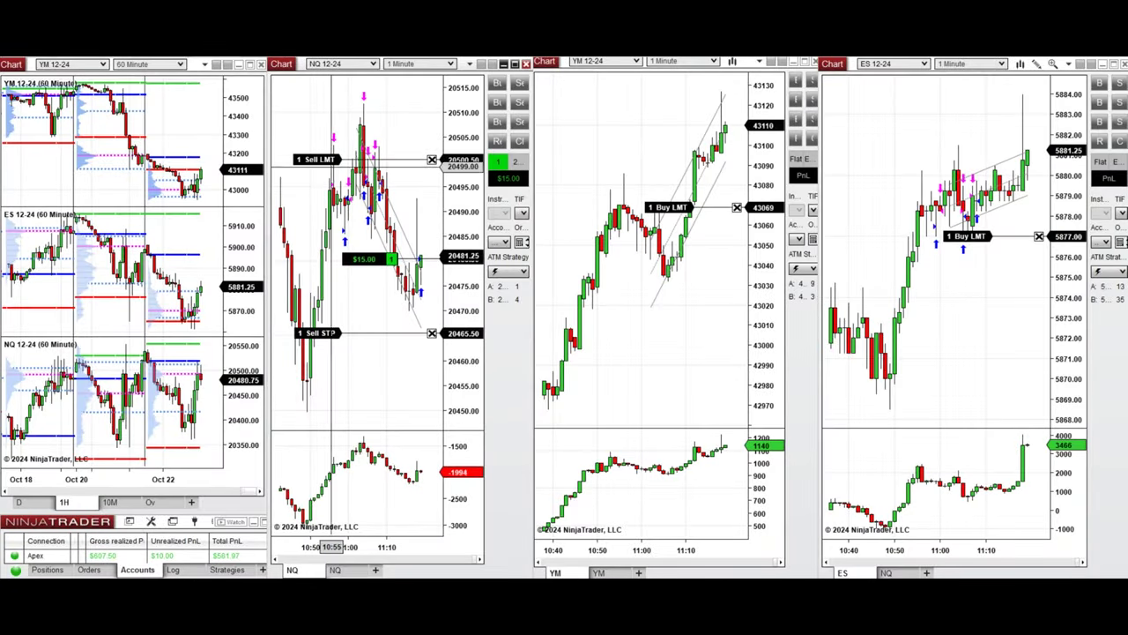
Move the NQ long's sell limit target to 20486.50 and its sell stop to 20452.75.
drag(344, 236, 343, 229)
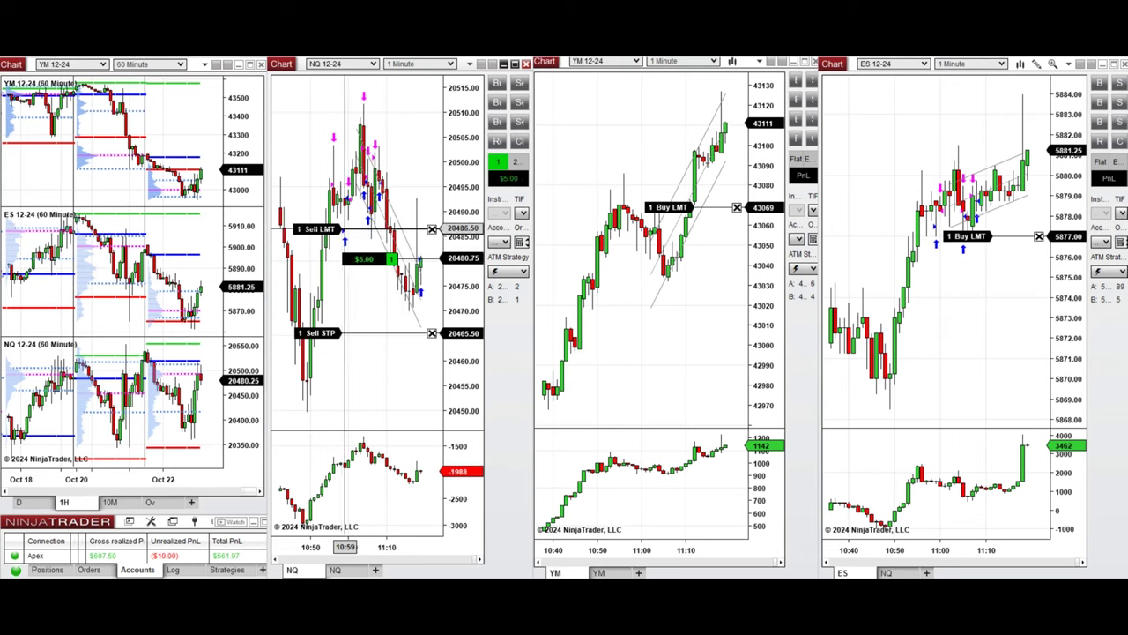
drag(330, 332, 331, 396)
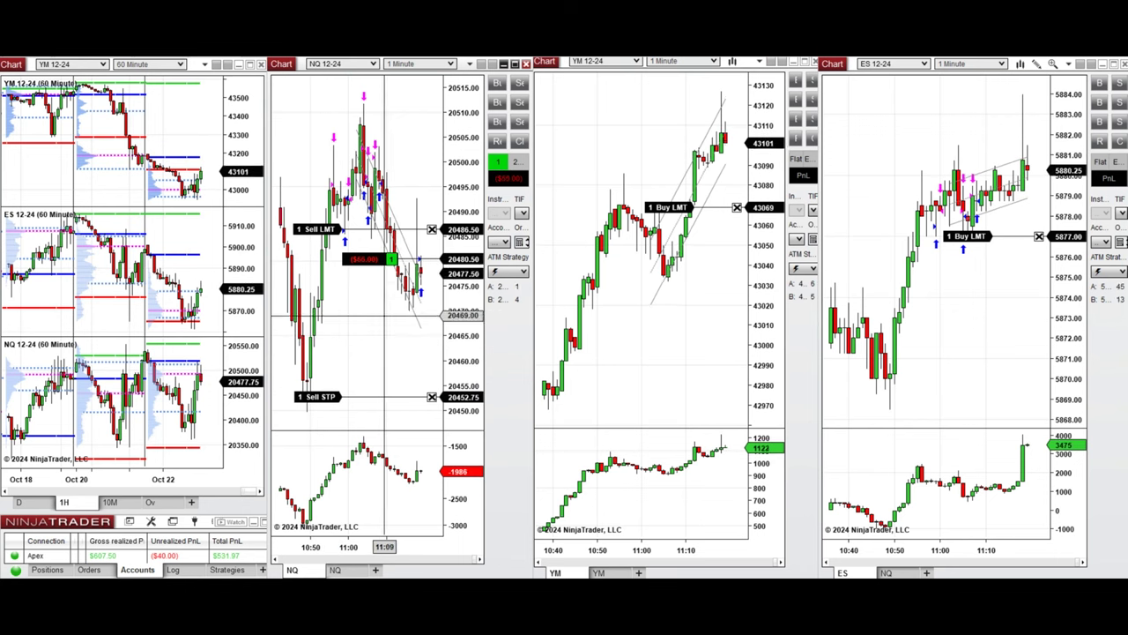
Add two one-contract NQ buy limit orders, at 20470.00 and 20459.00.
right_click(397, 306)
click(421, 310)
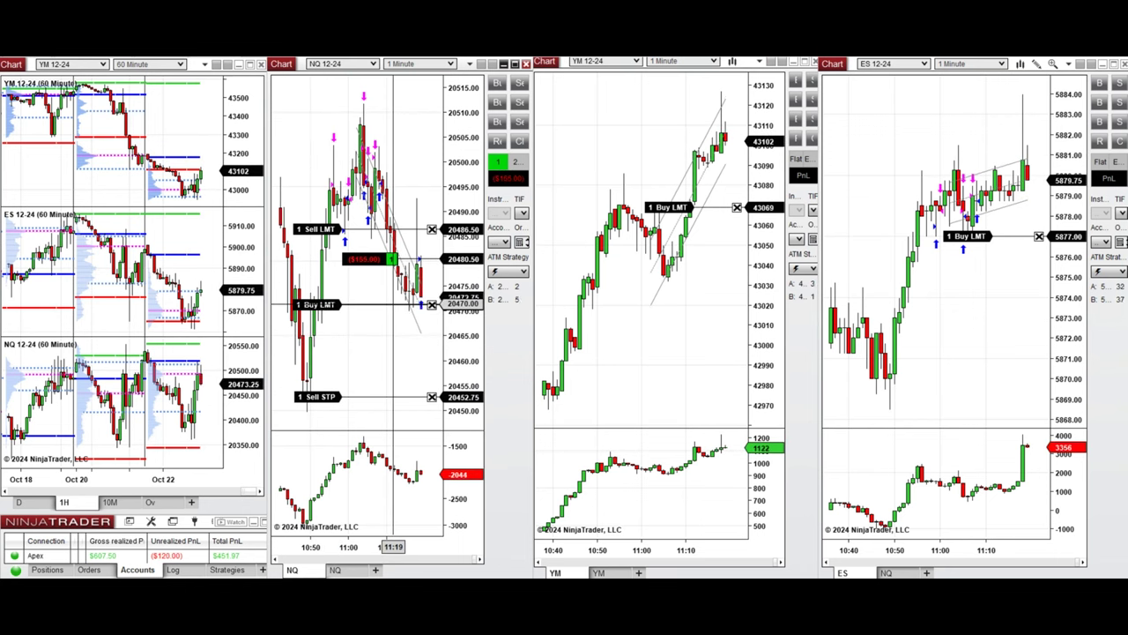
right_click(411, 190)
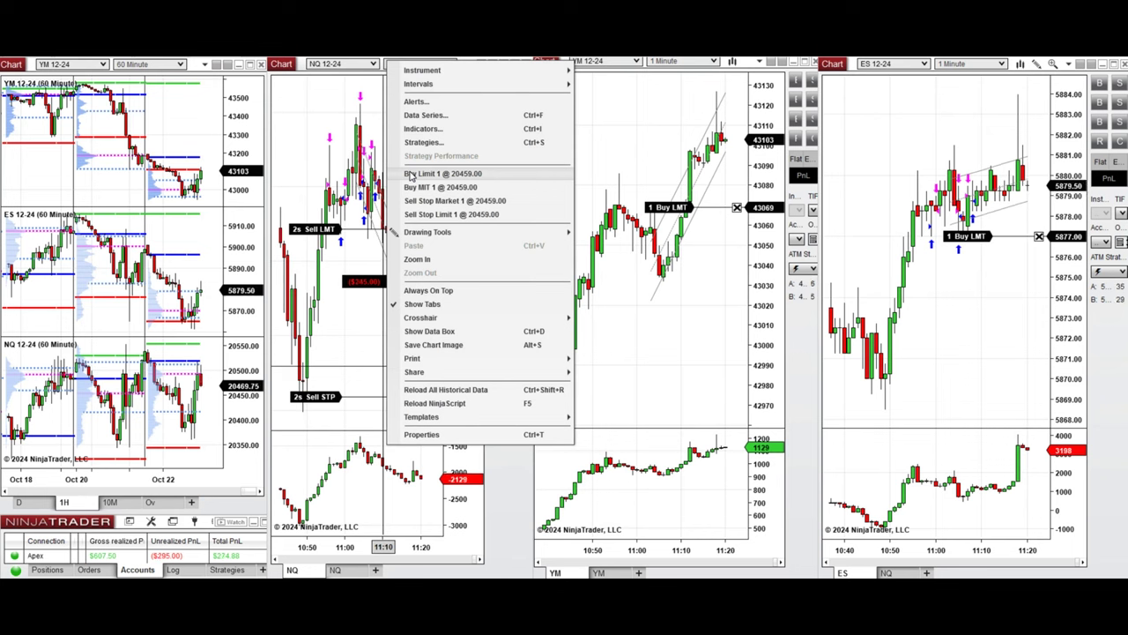
click(432, 174)
Place a one-contract NQ sell limit at 20481.50 and close the remaining NQ position.
right_click(435, 254)
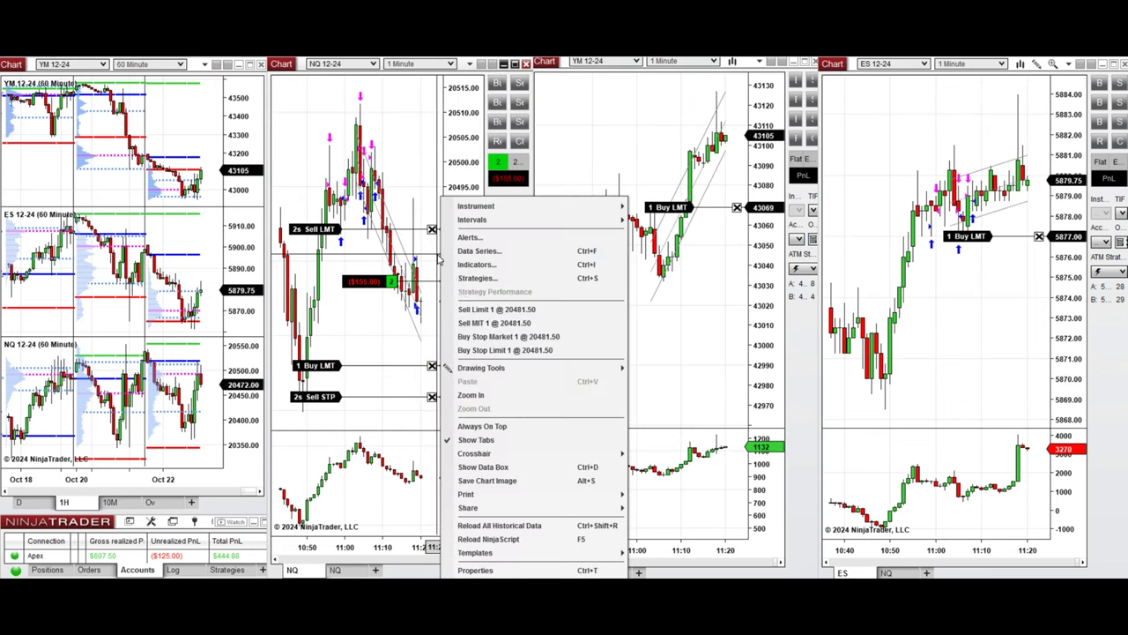
click(476, 311)
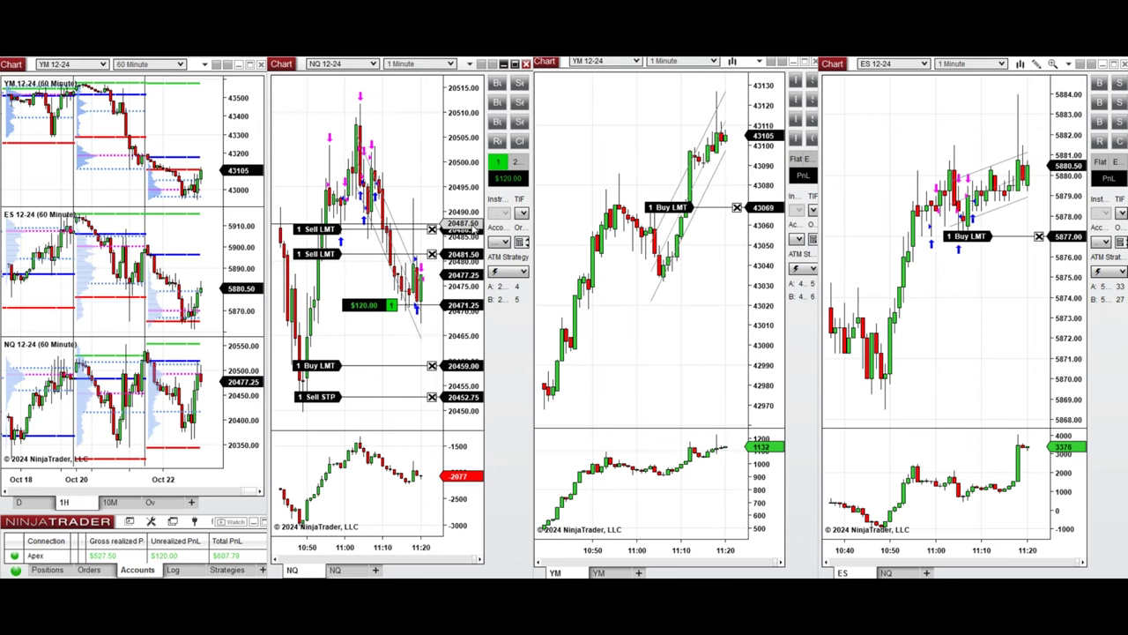
key(F12)
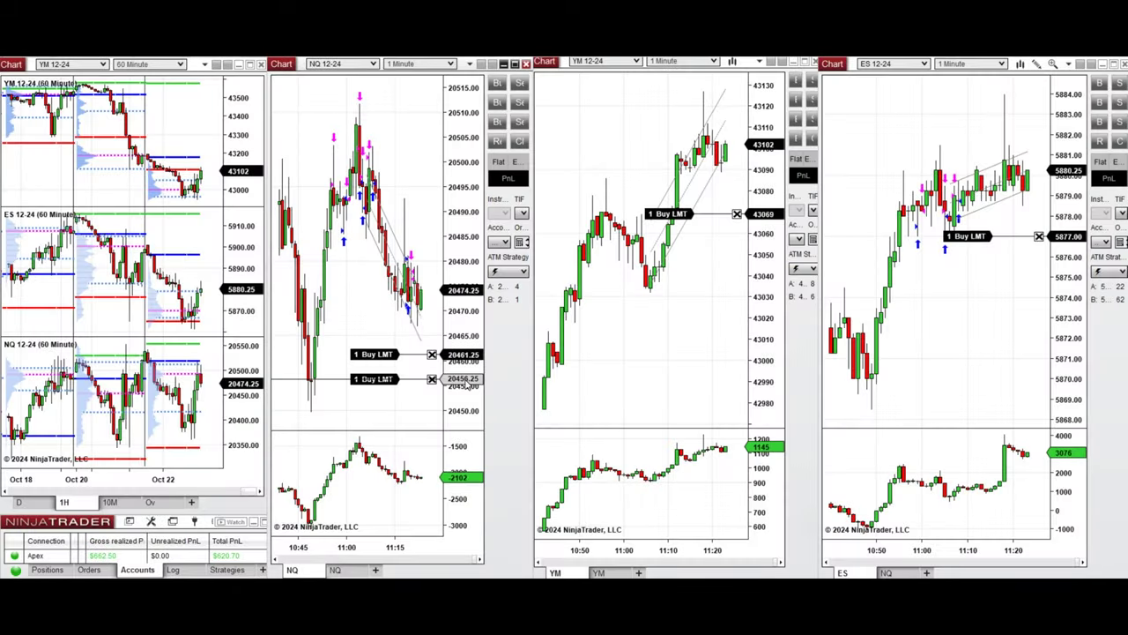
Show the overview charts on the 10-minute interval and move the upper NQ buy limit to 20459.75.
click(109, 502)
click(380, 354)
click(381, 362)
click(381, 362)
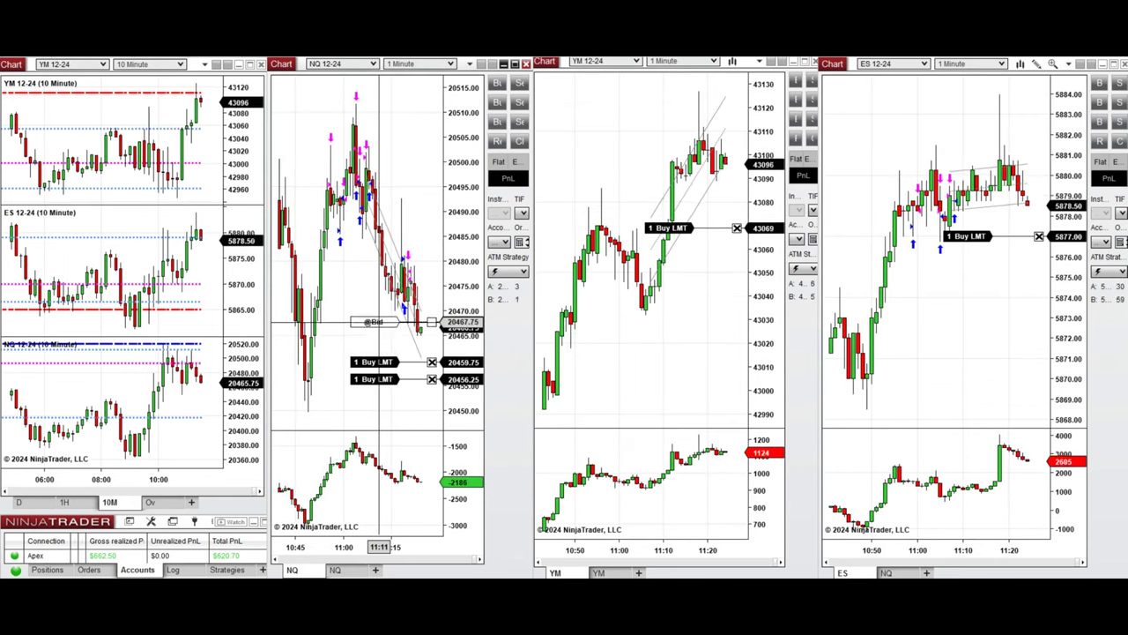
Raise the upper NQ buy limit to 20467.75 and move the long's sell target to 20474.00.
drag(379, 321, 379, 321)
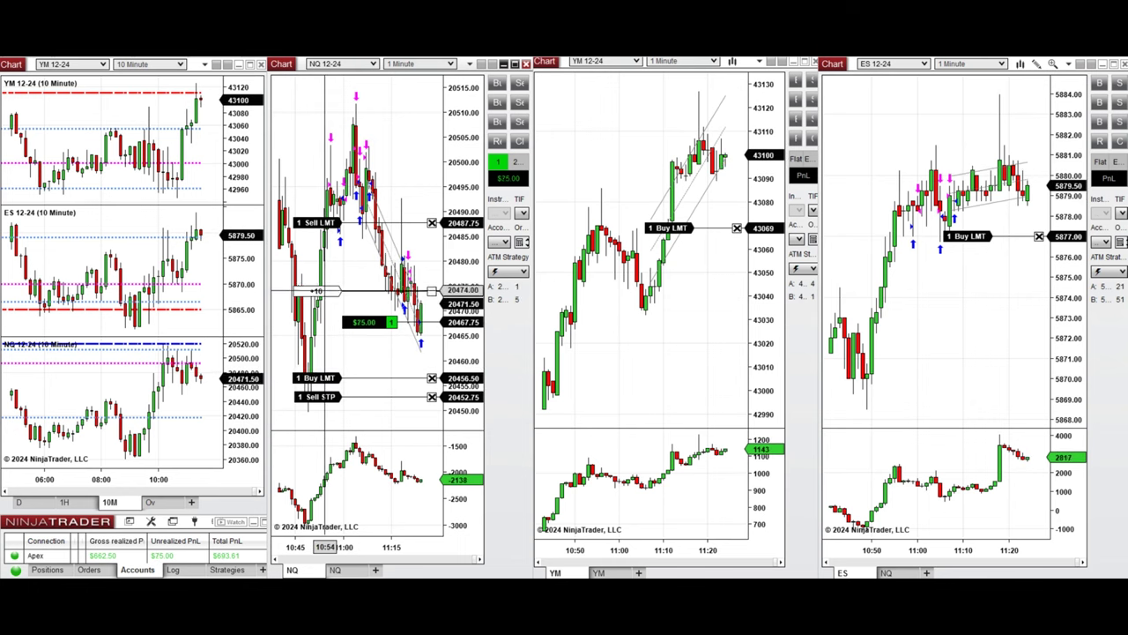
click(328, 294)
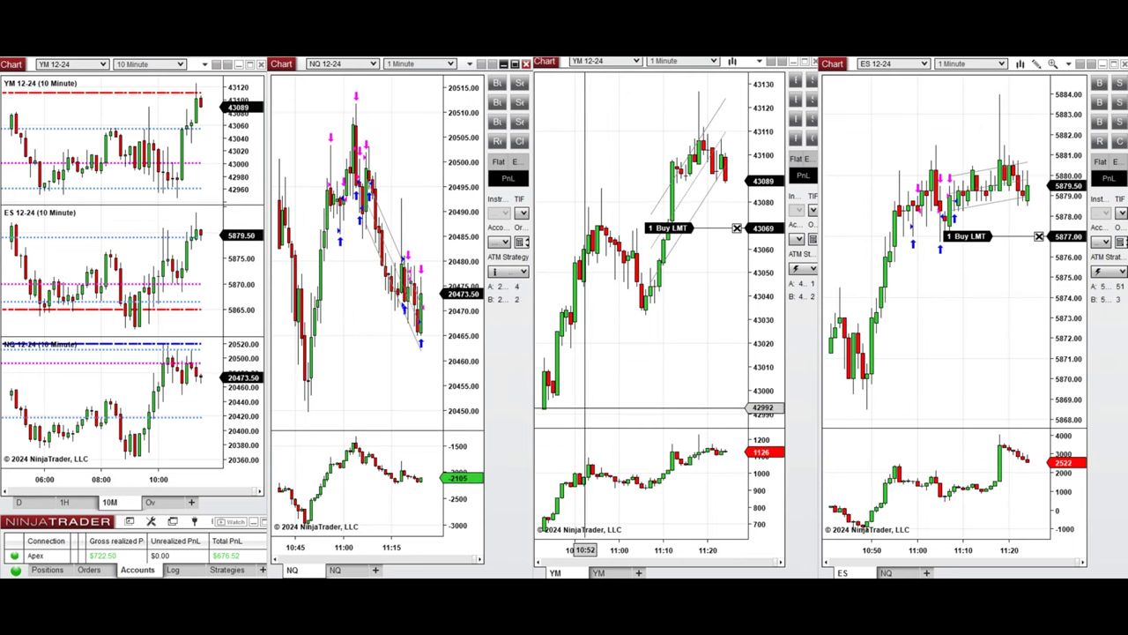
Open a one-contract NQ short with its buy target raised to about 20467, and close the position.
click(521, 83)
drag(334, 388, 336, 327)
key(alt+c)
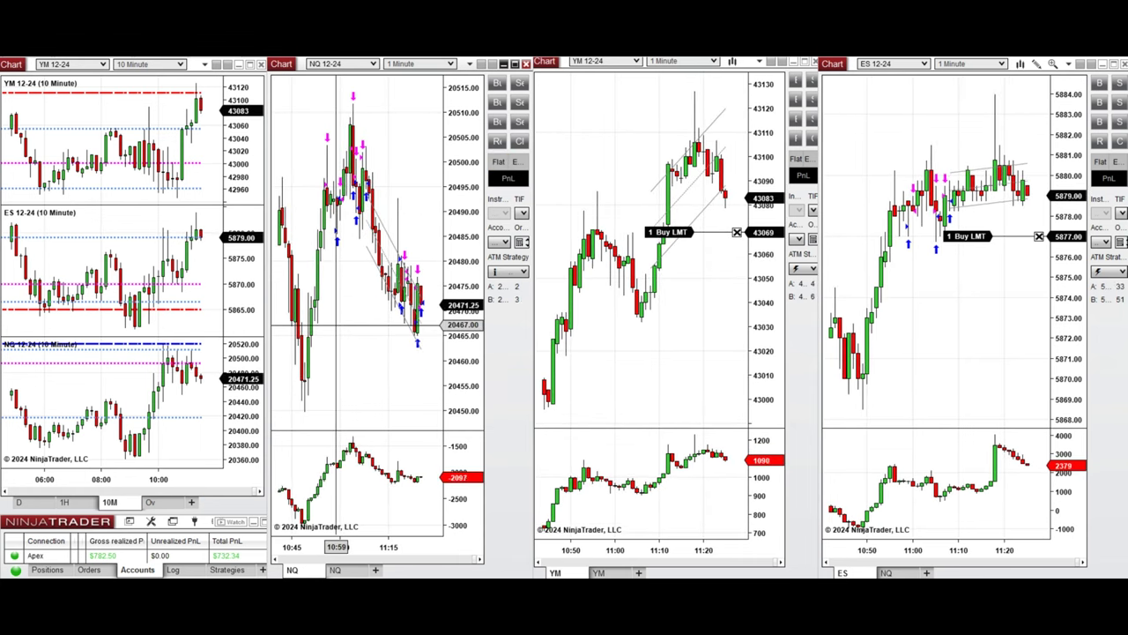
Enter a one-contract NQ long and add an NQ buy limit at 20467.25.
key(b)
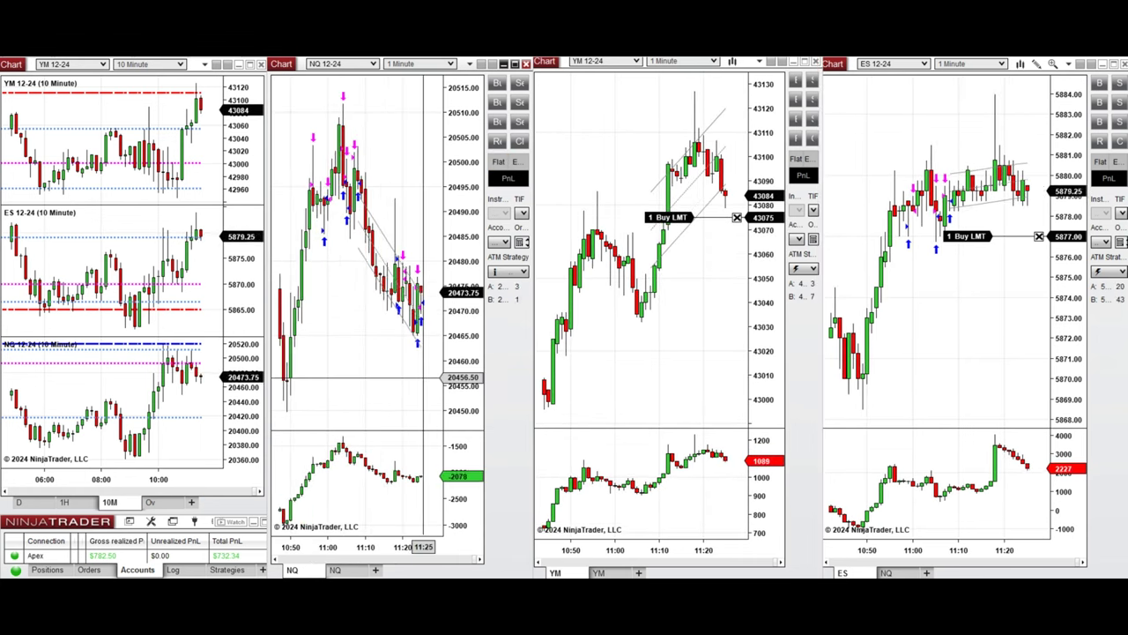
right_click(382, 324)
click(432, 174)
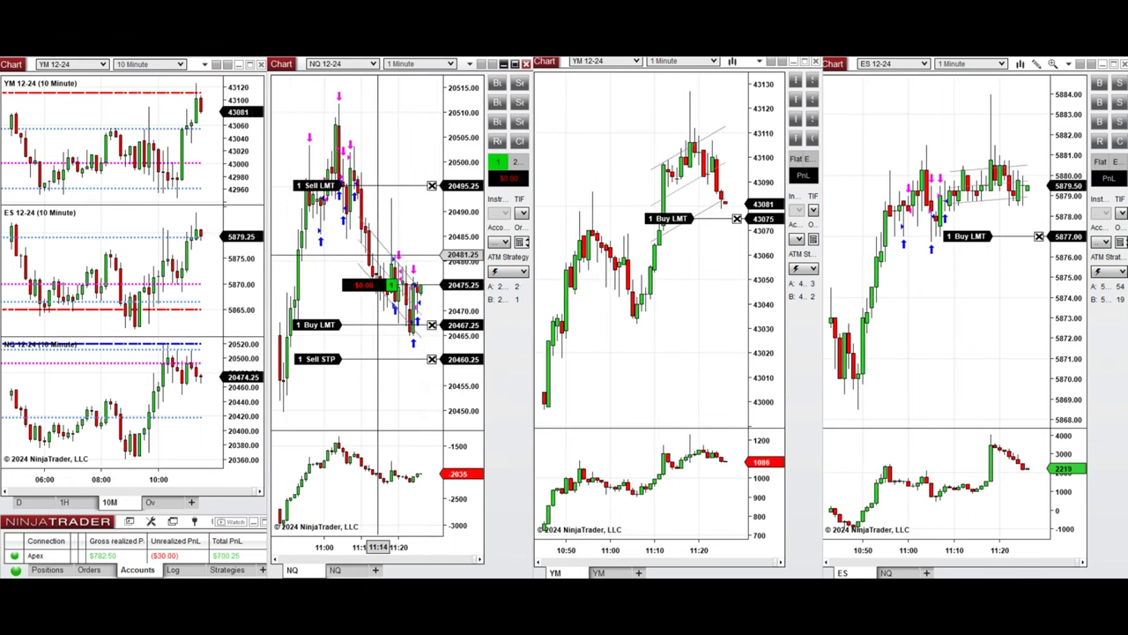
Place an NQ sell limit at 20481.25 and move the original sell target to 20486.75.
right_click(379, 254)
click(428, 309)
drag(380, 185, 379, 228)
Raise the YM buy limit to 43082 and lower the NQ sell stop to 20449.25.
drag(673, 219, 673, 202)
drag(317, 359, 314, 411)
Move the YM sell target to 43095 and the lower NQ sell limit to 20473.25.
drag(616, 176, 617, 183)
drag(337, 254, 337, 293)
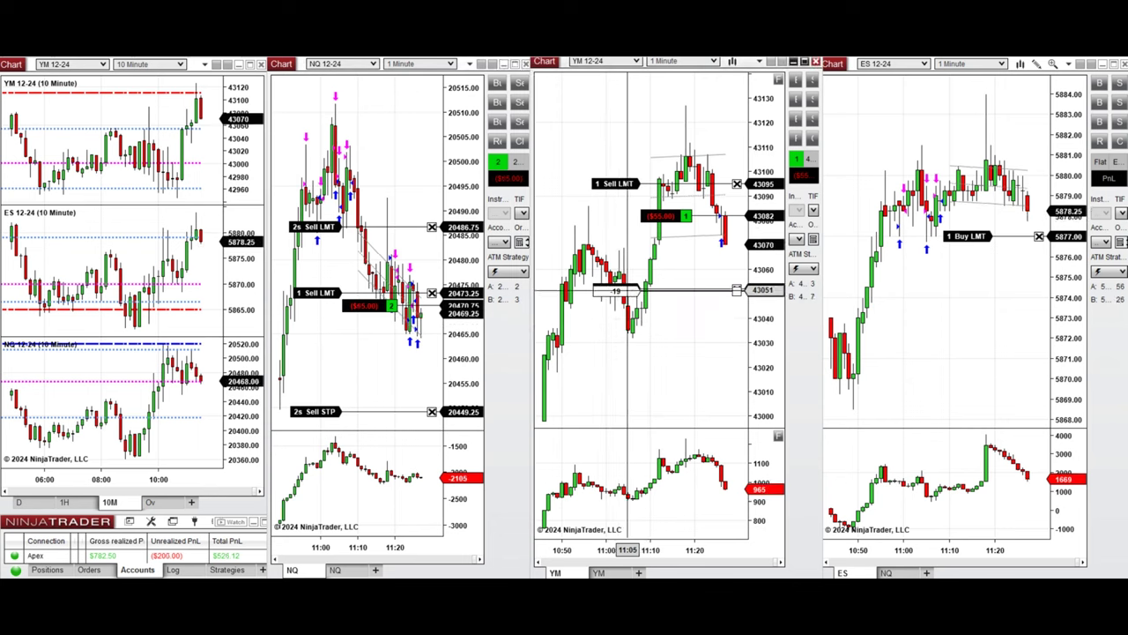
Lower the YM sell stop to 43025 and add a one-contract YM buy limit below the entry.
drag(617, 288, 610, 355)
right_click(663, 285)
click(692, 203)
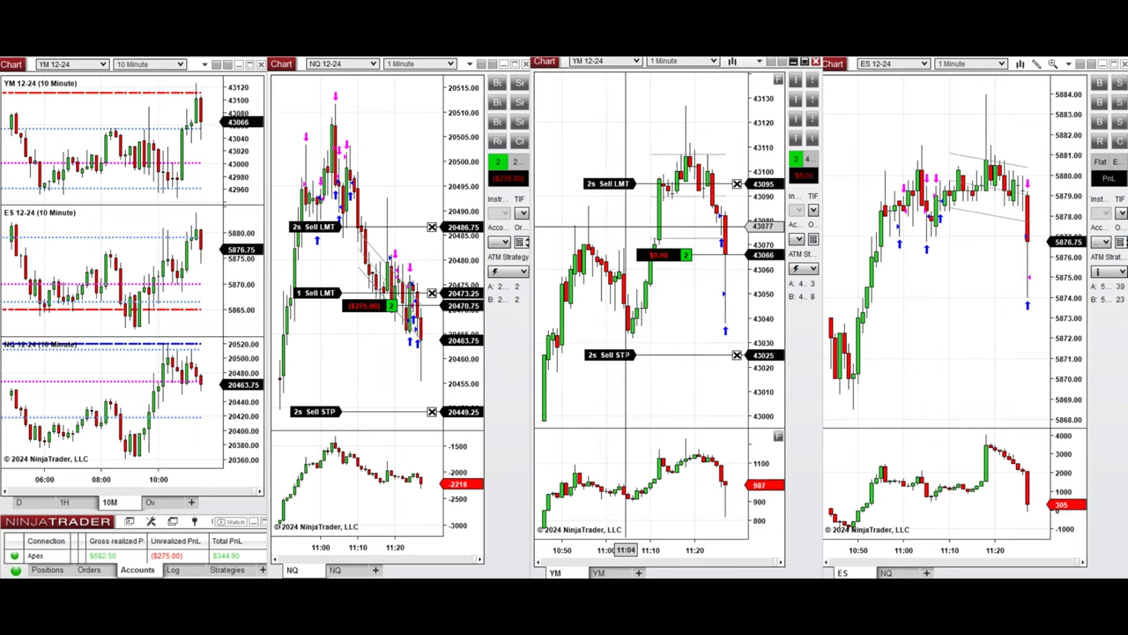
Move the lower NQ sell limit to 20474.75 and raise the YM sell stop closer to the price.
drag(327, 293, 328, 285)
drag(610, 355, 610, 278)
Close the open two-contract positions on YM and NQ.
key(F12)
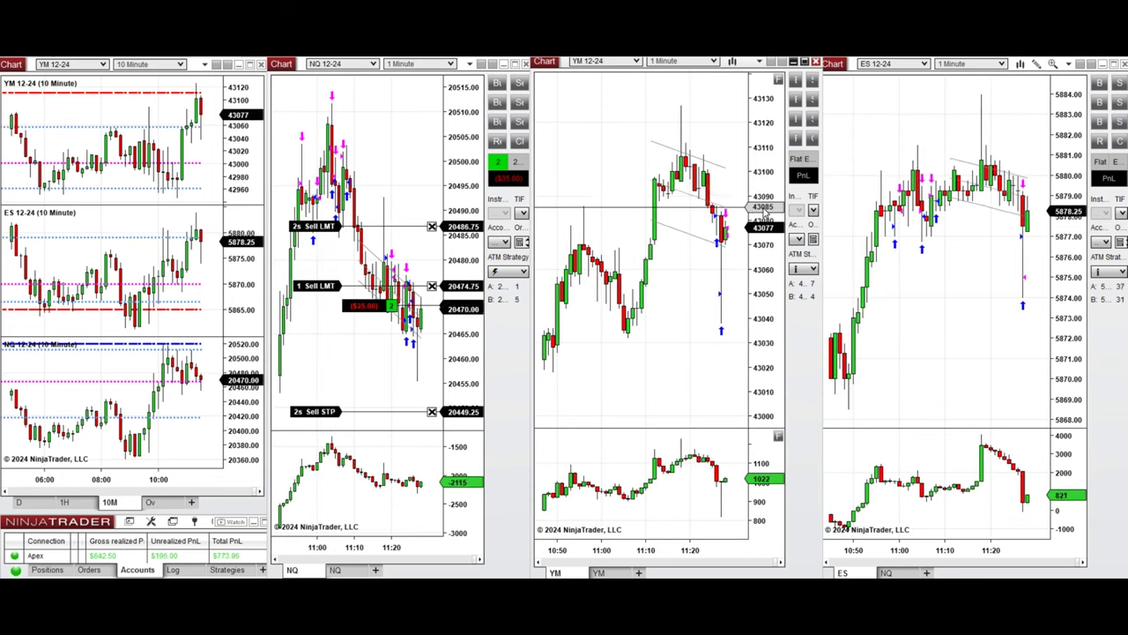
click(457, 193)
key(F12)
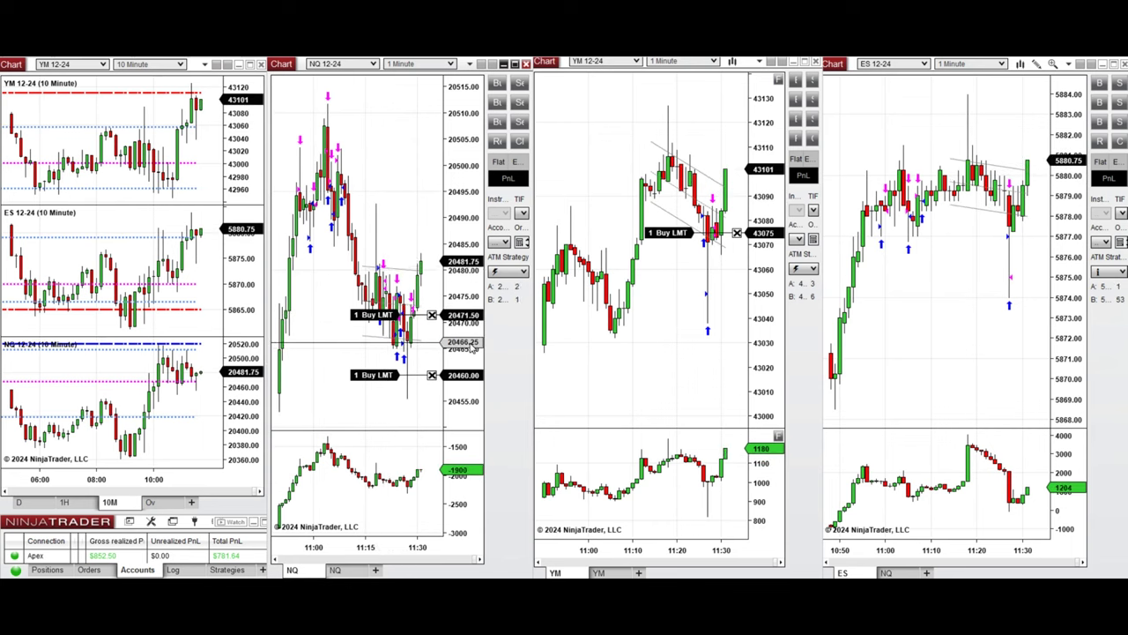
Buy one NQ contract with its sell target moved to 20487.00, and close the position with its working orders.
click(499, 83)
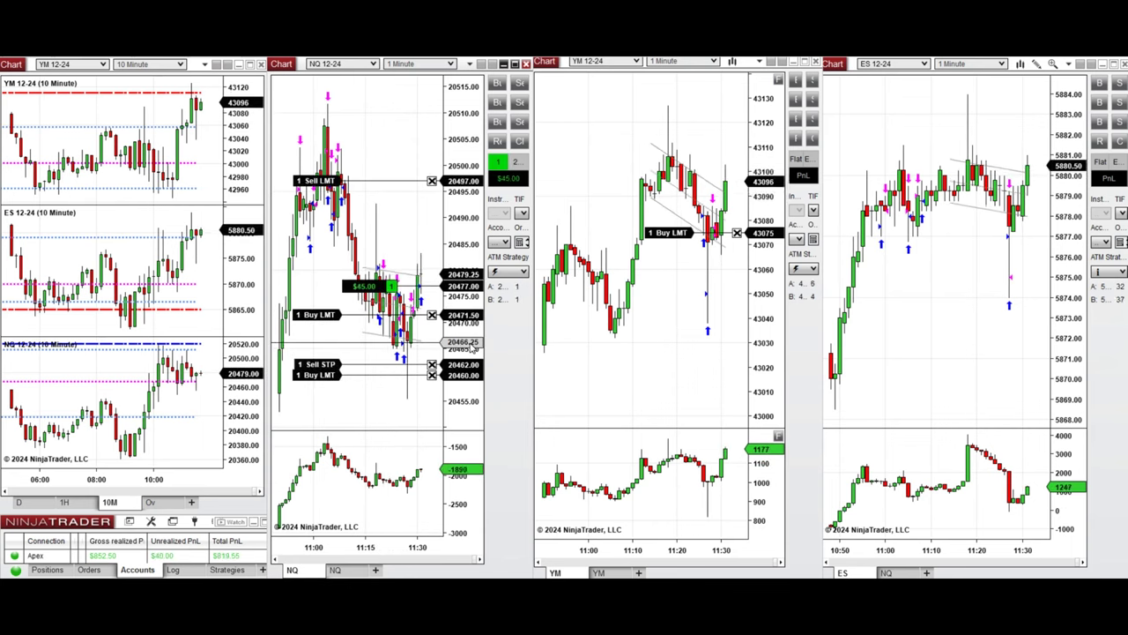
mouse_move(339, 181)
mouse_down()
mouse_move(339, 235)
mouse_move(317, 235)
mouse_up()
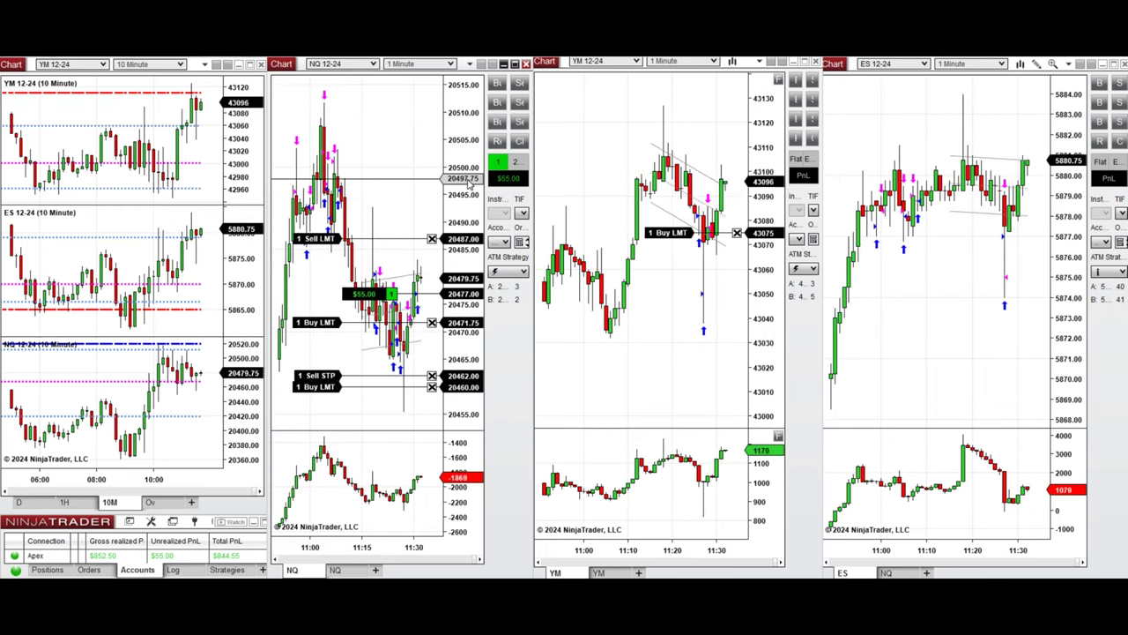
click(519, 141)
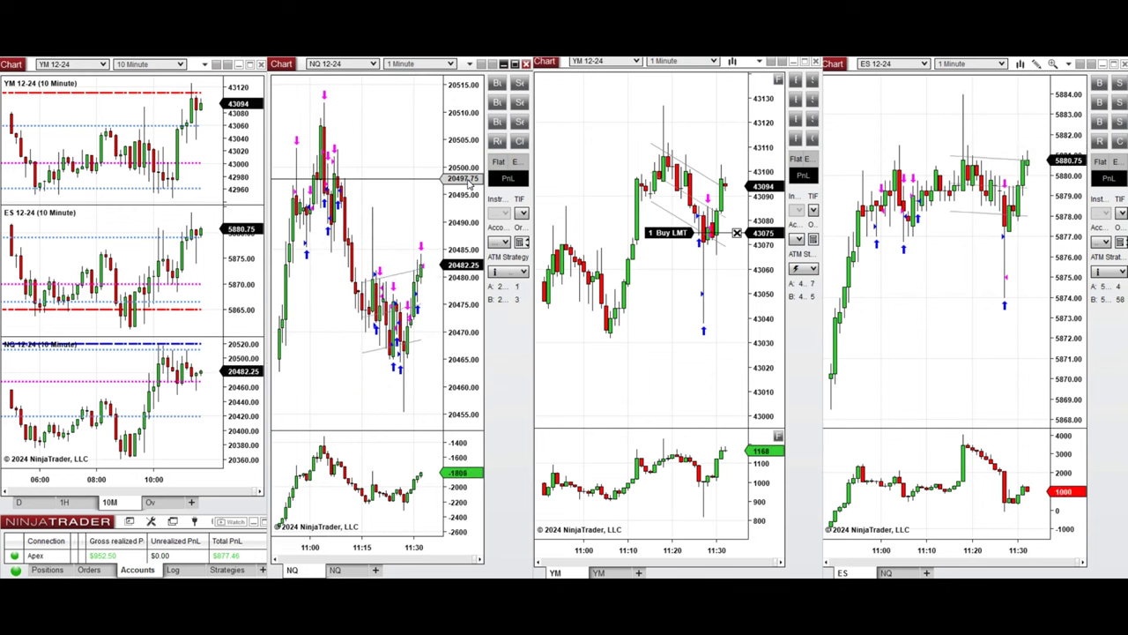
Buy one NQ contract at market and lower both its sell target and its sell stop.
click(499, 83)
drag(338, 157, 337, 231)
drag(338, 350, 338, 396)
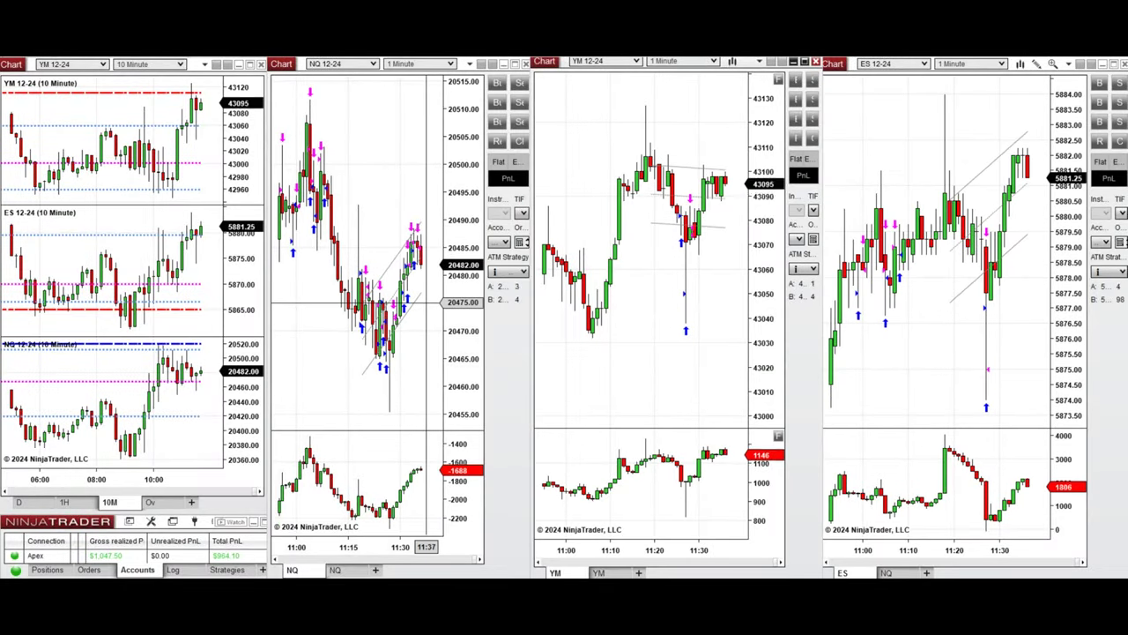
Buy one NQ contract at market and add an NQ buy limit at 20469.50.
click(497, 83)
right_click(413, 334)
click(469, 174)
Lower the NQ long's sell limit target to 20483.50.
click(334, 179)
click(336, 245)
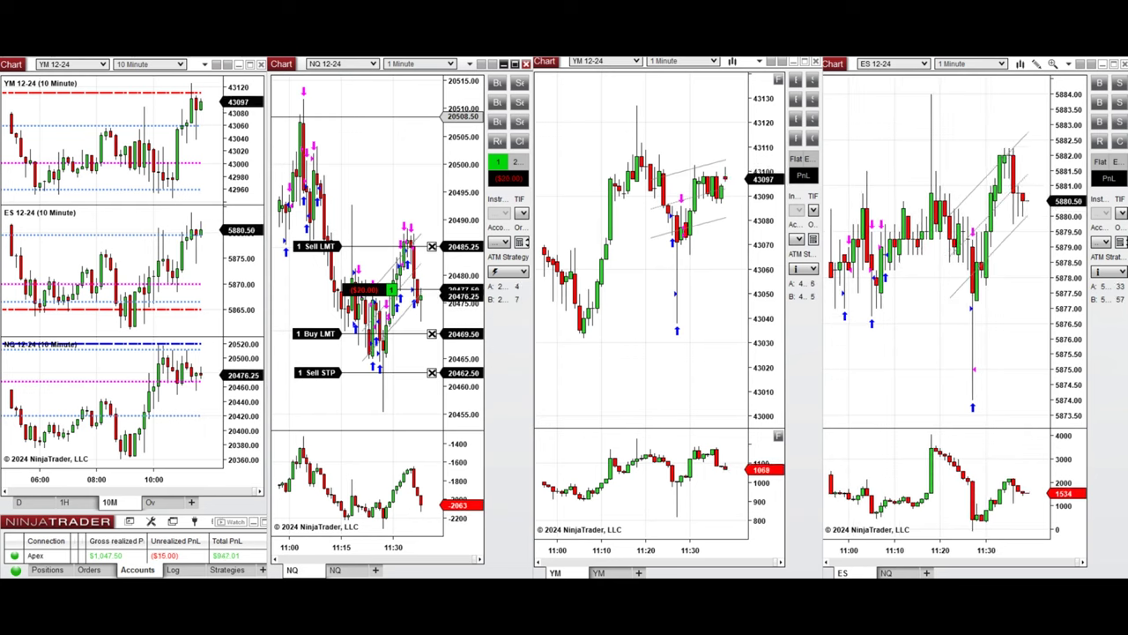
drag(320, 247, 324, 255)
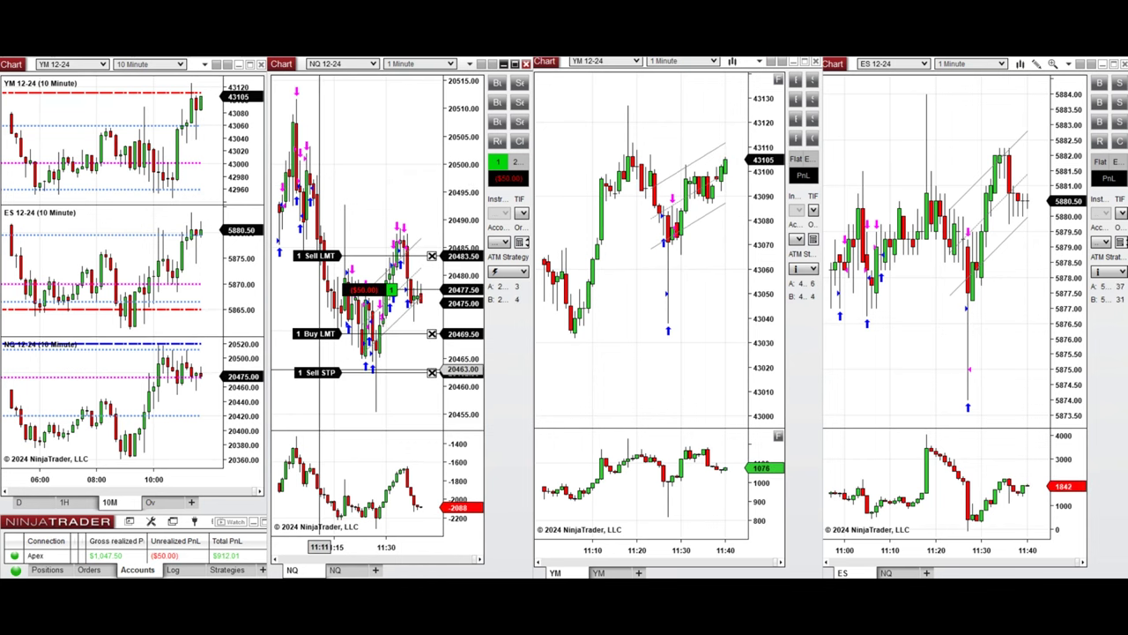
Lower the sell stop protecting the open NQ long to below the recent swing lows.
drag(321, 373, 320, 411)
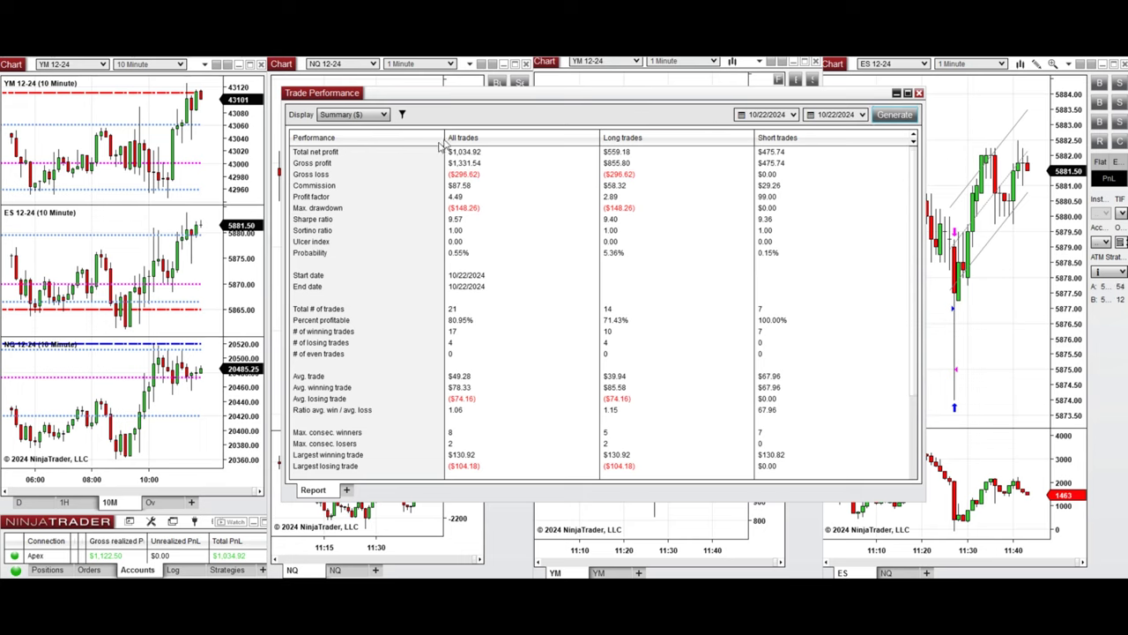
Review net profit, profit factor, percent profitable, win/loss ratio and largest winning and losing trades for 10/22/2024, and show the system clock and calendar.
click(416, 157)
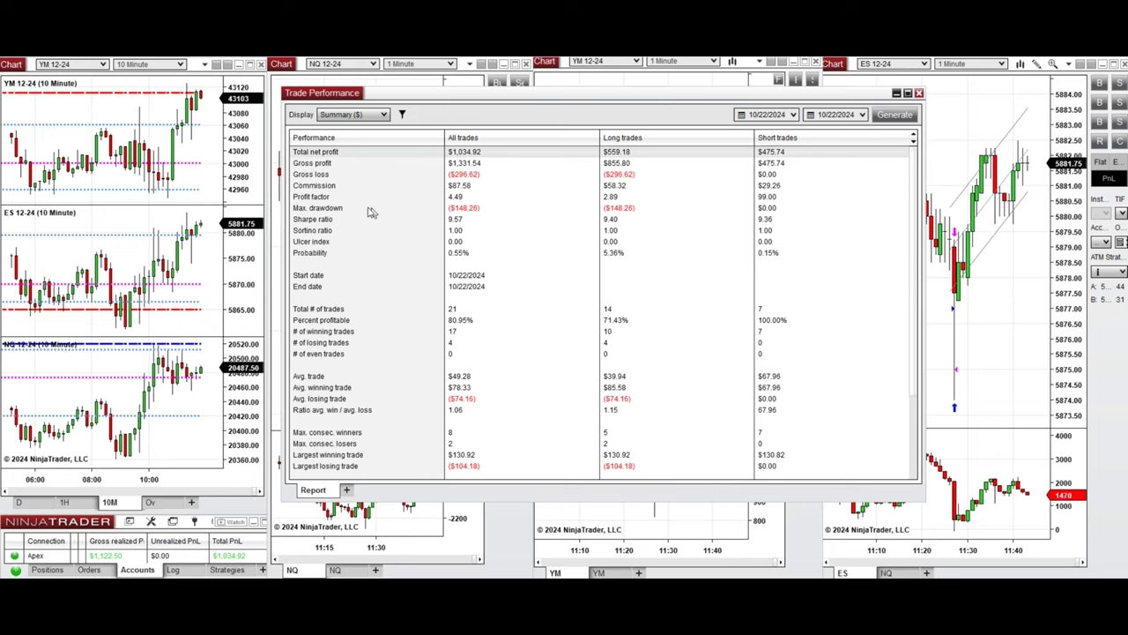
click(336, 199)
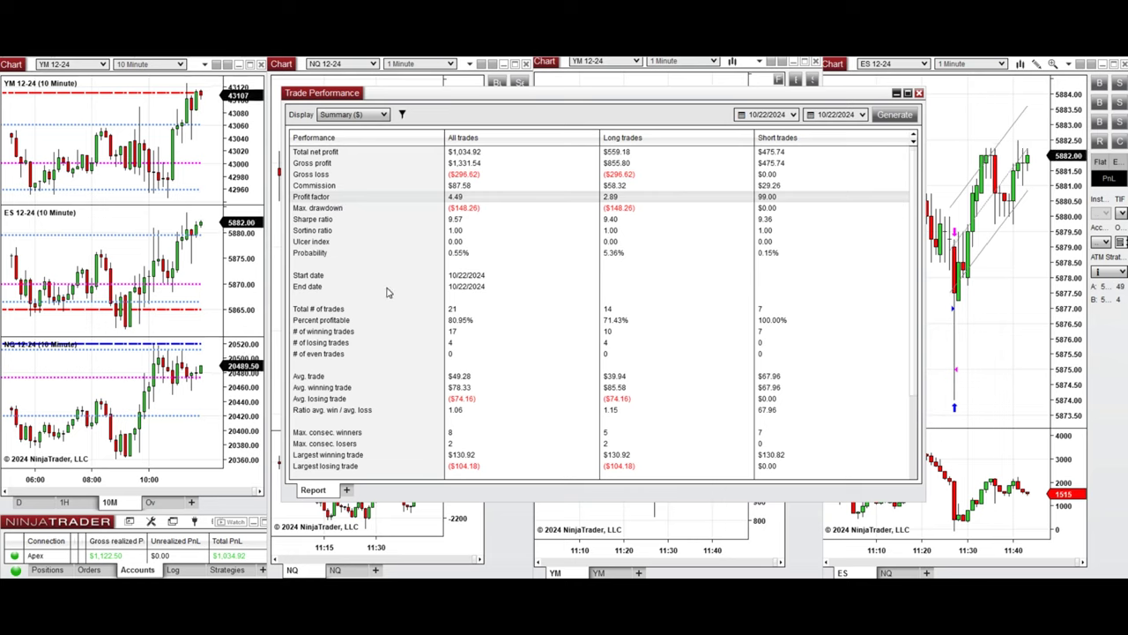
click(345, 322)
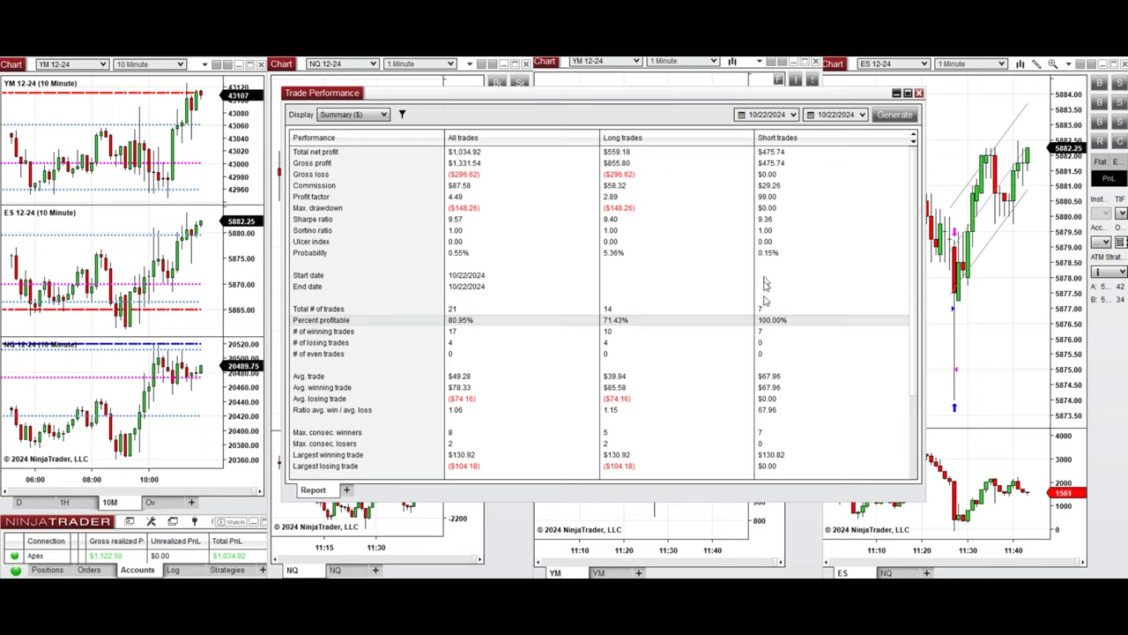
click(364, 410)
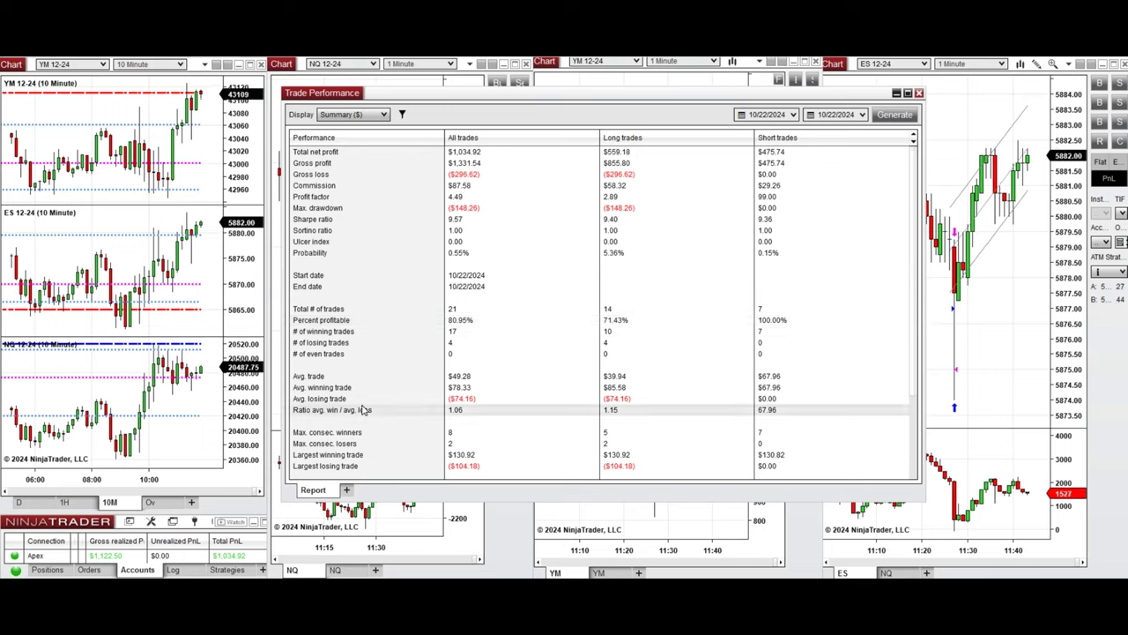
click(385, 455)
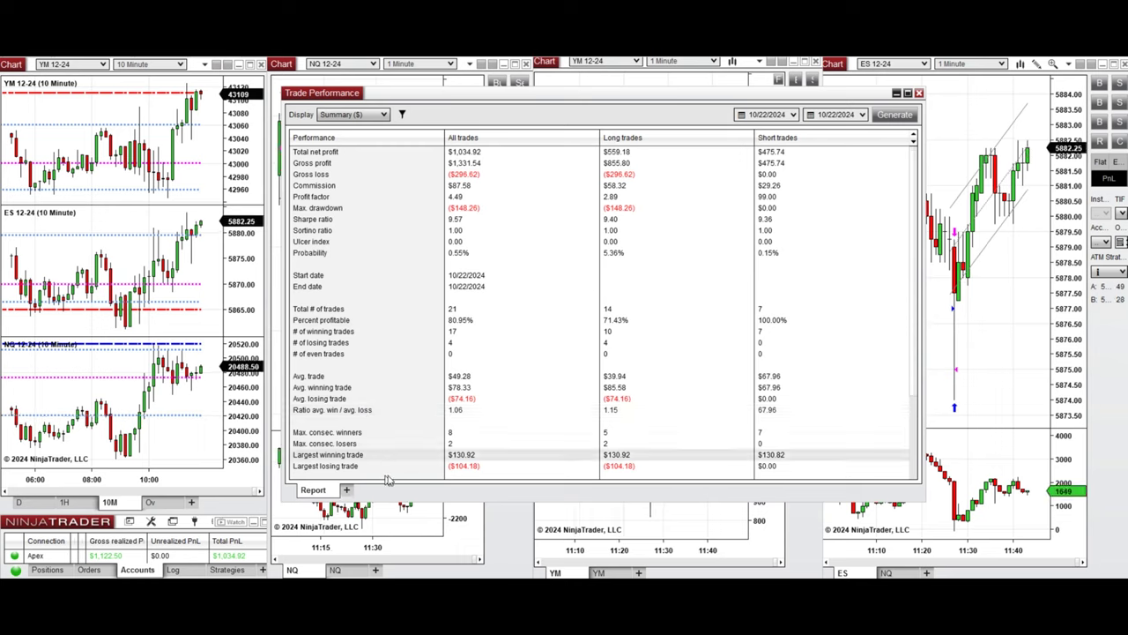
click(385, 469)
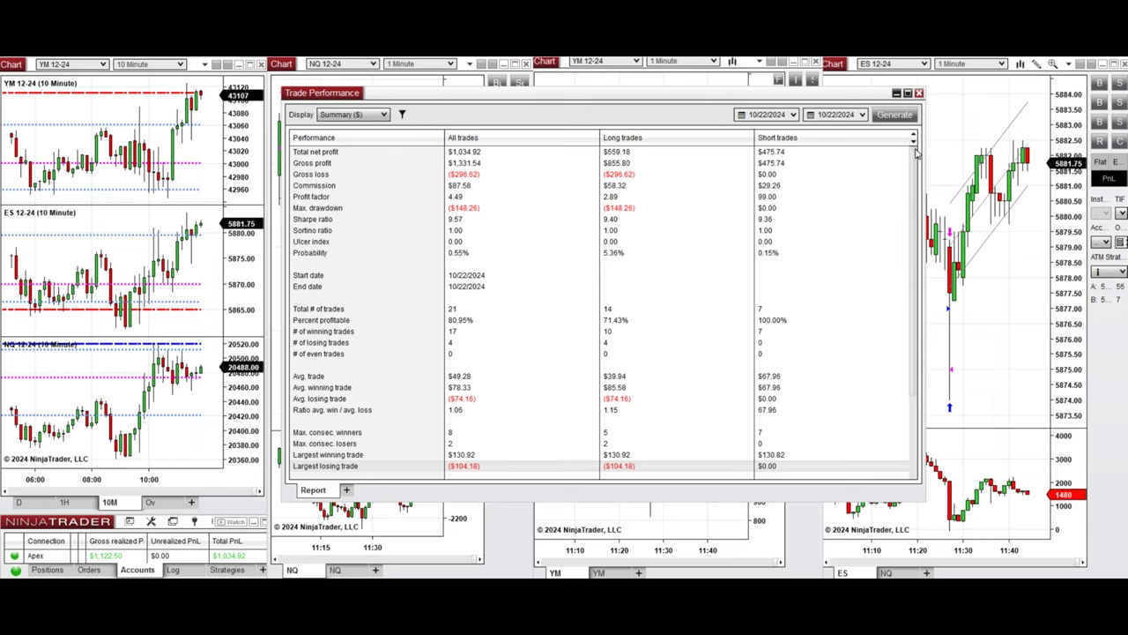
click(1095, 587)
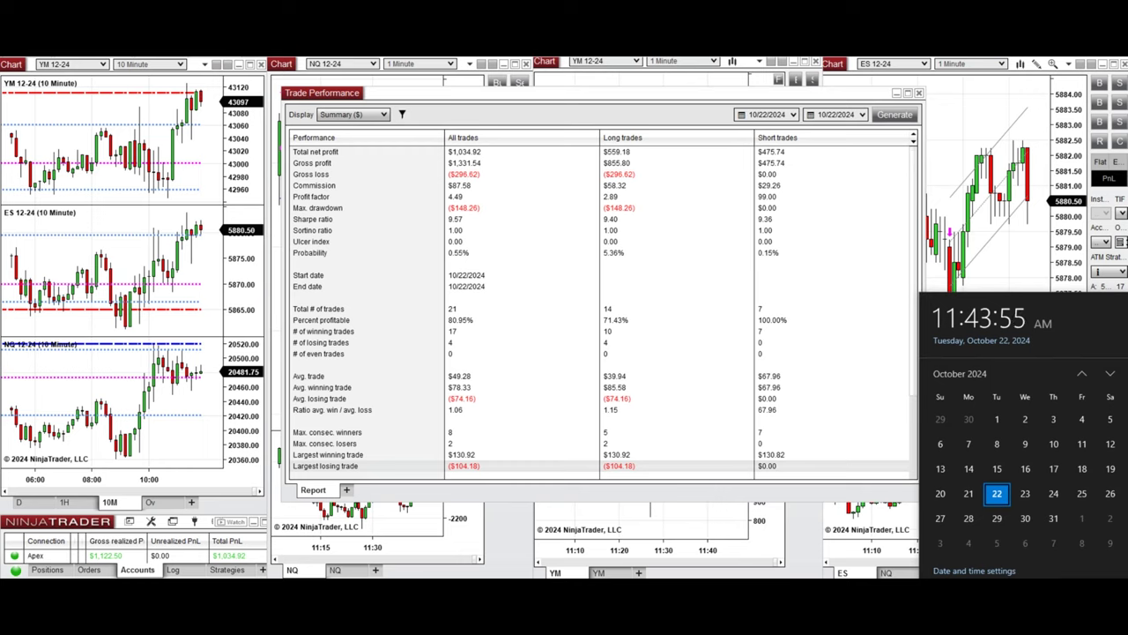